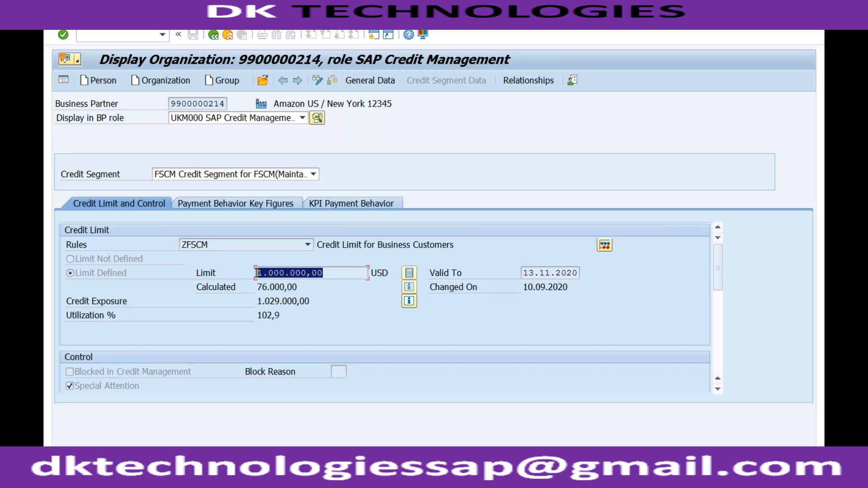
# Step: Review the business partner's credit exposure, utilization percentage and credit limit in the FSCM credit segment
pyautogui.moveTo(257, 301); pyautogui.dragTo(310, 300)
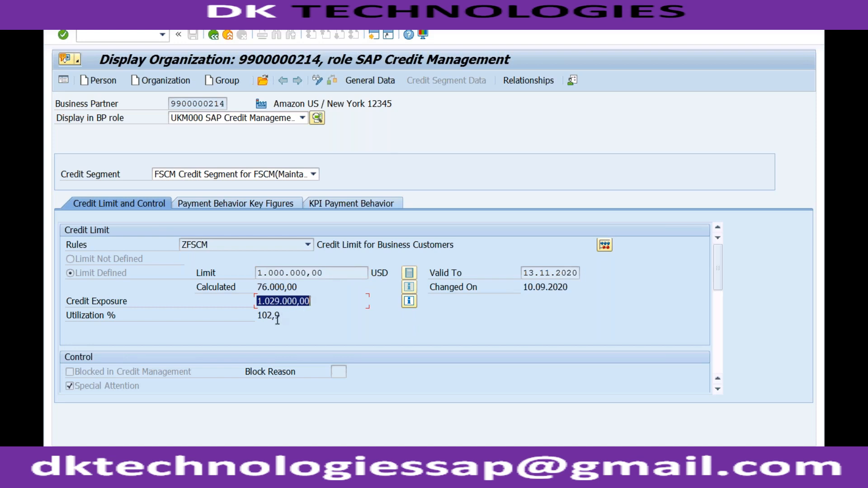
pyautogui.moveTo(257, 316); pyautogui.dragTo(280, 316)
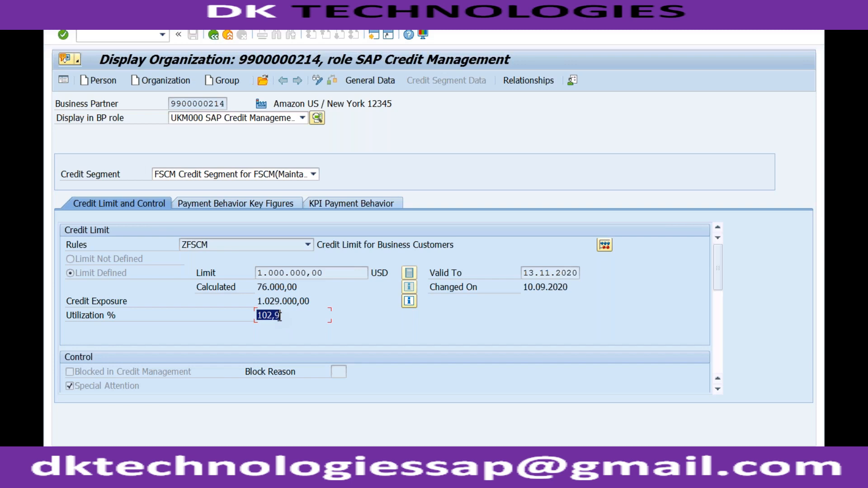
pyautogui.moveTo(280, 316); pyautogui.dragTo(255, 315)
pyautogui.click(315, 274)
pyautogui.click(272, 315)
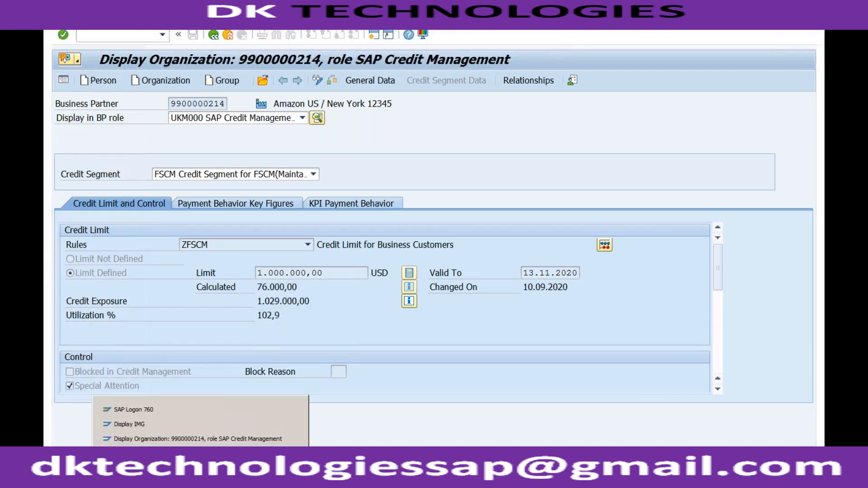
# Step: Switch to the Display IMG session and open Create Credit Segments under Financial Supply Chain Management, Credit Management, Credit Risk Monitoring, Master Data
pyautogui.click(201, 419)
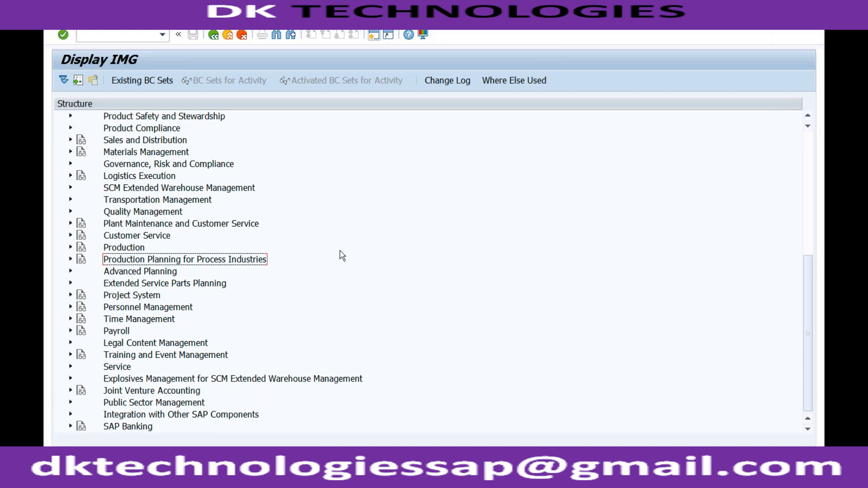
pyautogui.click(808, 156)
pyautogui.click(71, 235)
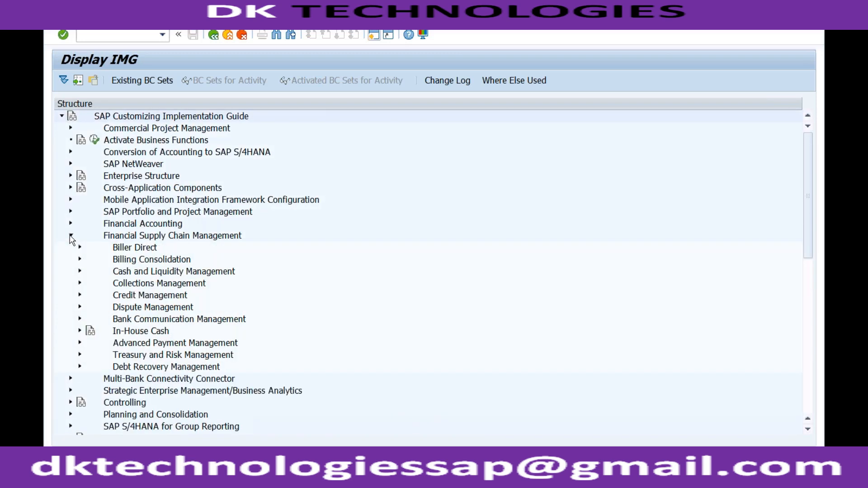
pyautogui.click(80, 296)
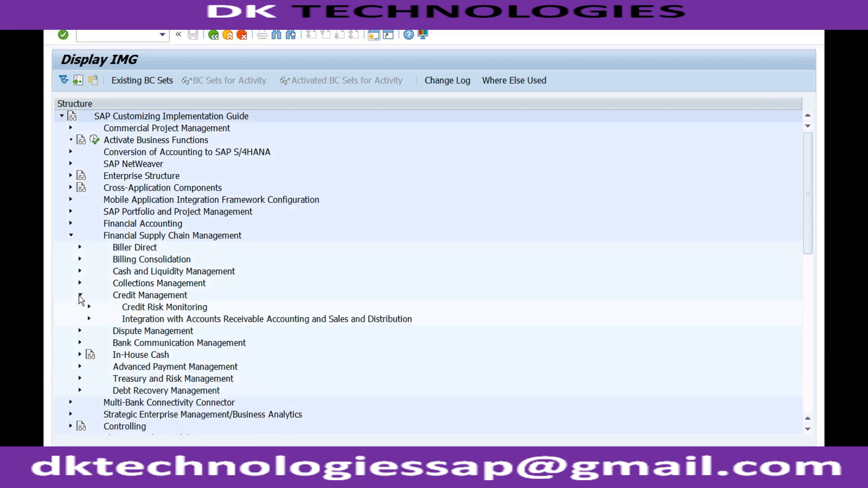
pyautogui.click(89, 307)
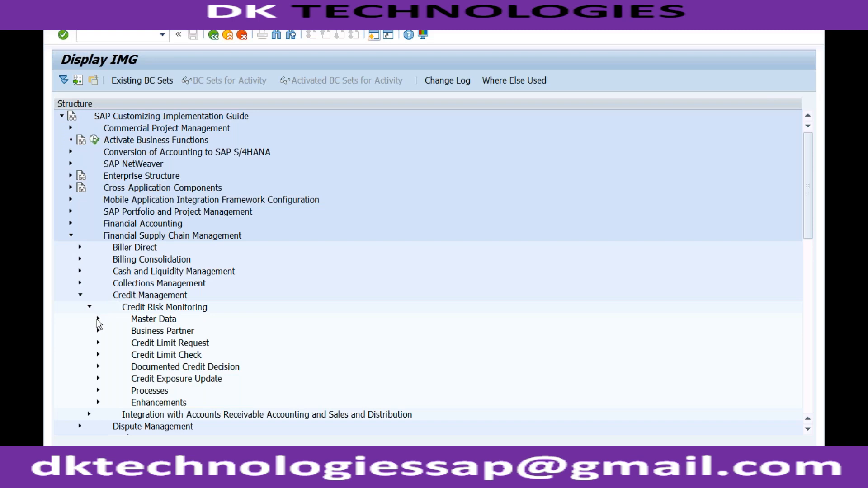
pyautogui.click(98, 319)
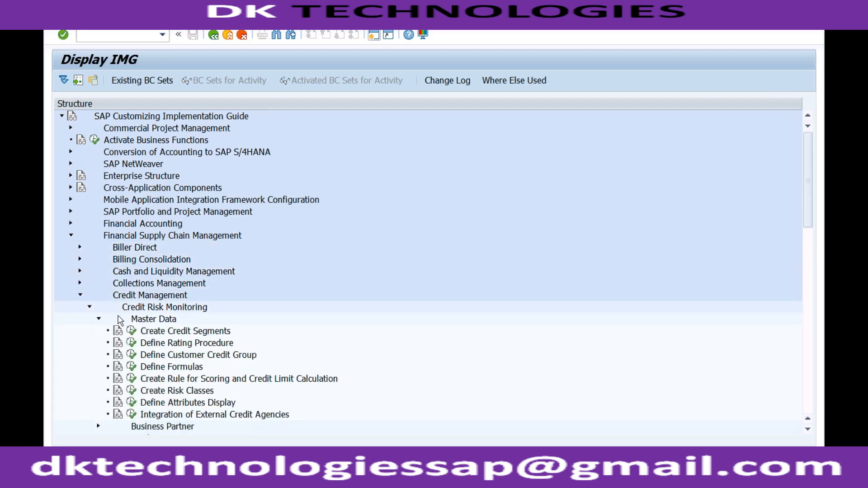
pyautogui.click(146, 335)
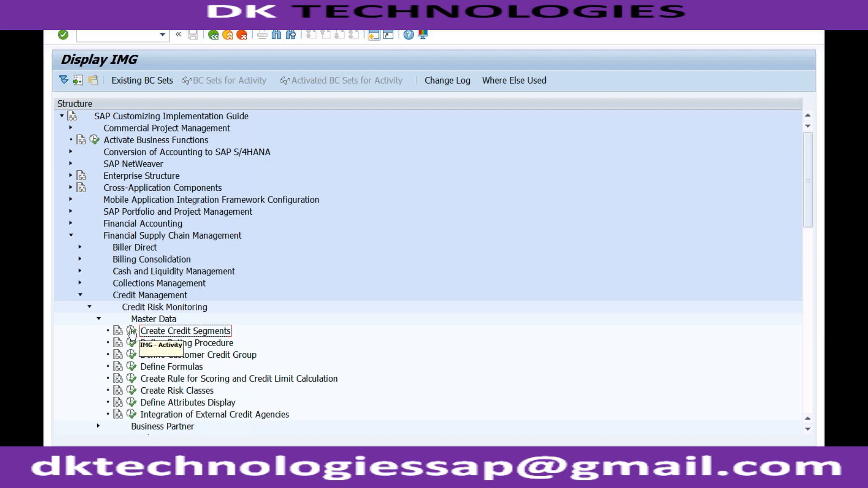
pyautogui.click(131, 335)
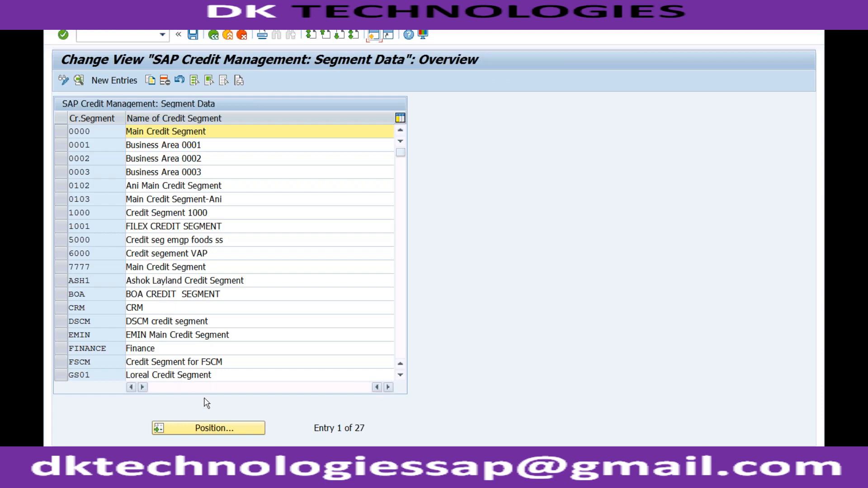
# Step: Position the credit segment list at the entry "rech" to check for an existing segment
pyautogui.click(196, 432)
pyautogui.write('rech')
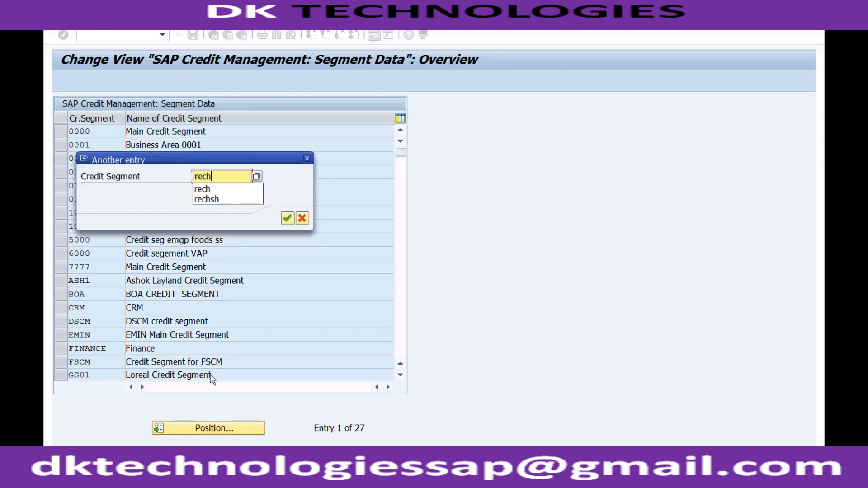
pyautogui.press('Return')
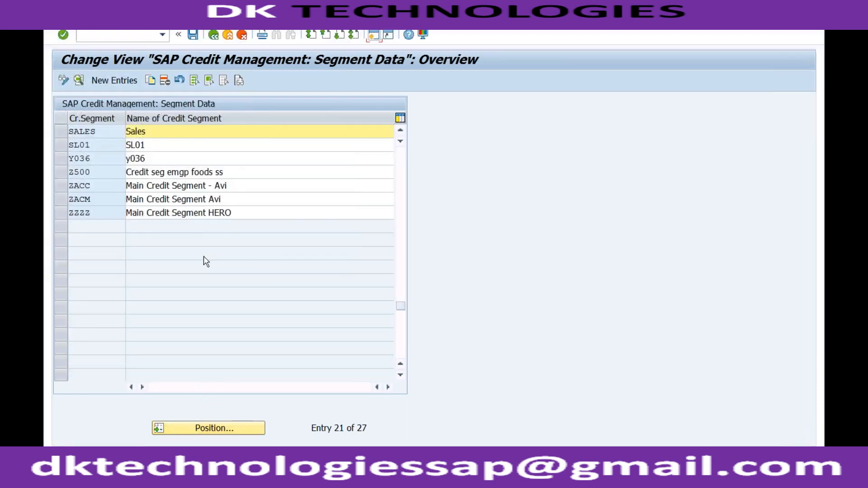
# Step: Create a new credit segment entry RECH with the name "Credit Segement for RECH"
pyautogui.click(122, 83)
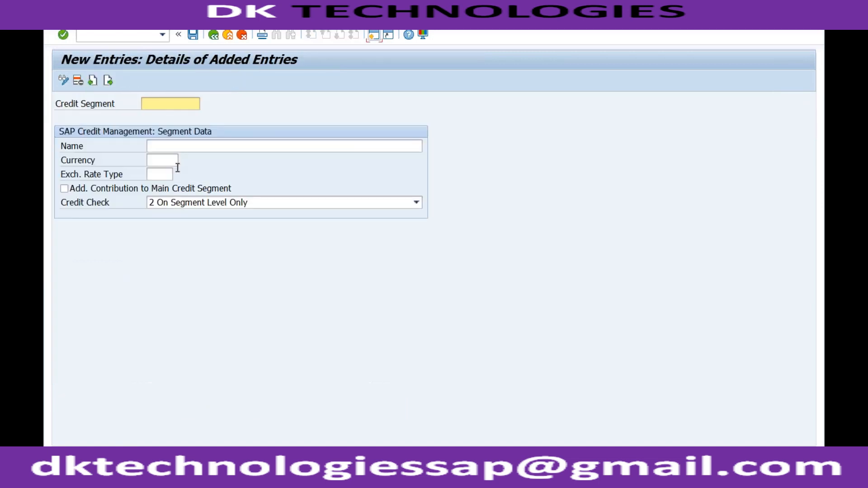
pyautogui.write('RECH')
pyautogui.press('Tab')
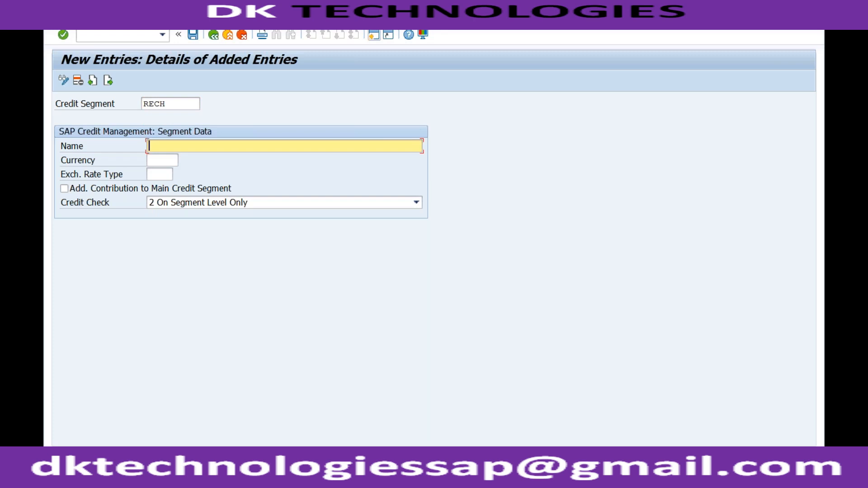
pyautogui.press('Down')
pyautogui.press('Return')
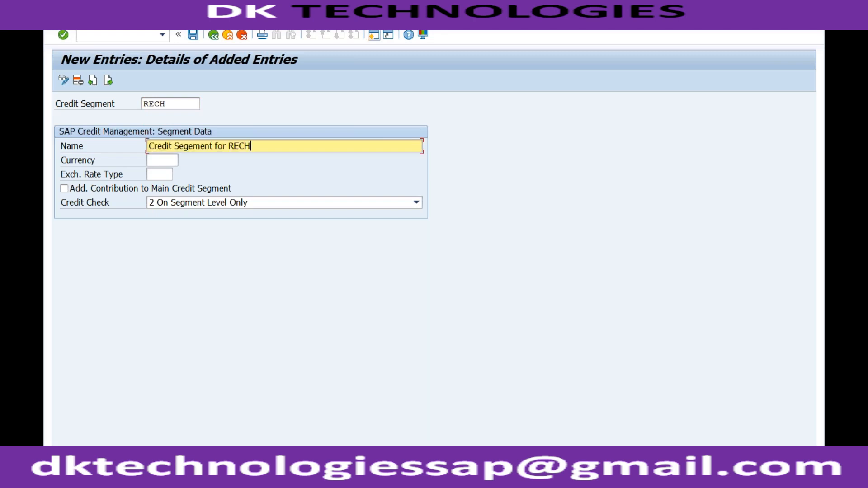
# Step: Set the new credit segment's currency to INR and its exchange rate type to M
pyautogui.click(160, 164)
pyautogui.write('INR')
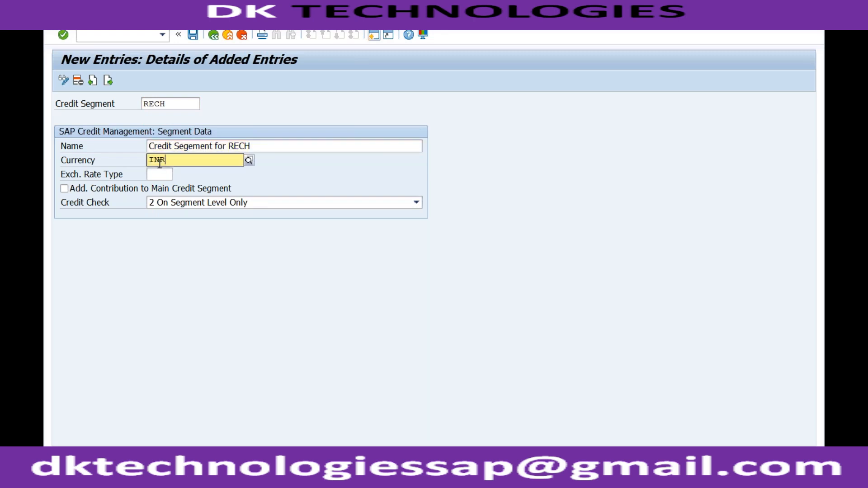
pyautogui.press('Tab')
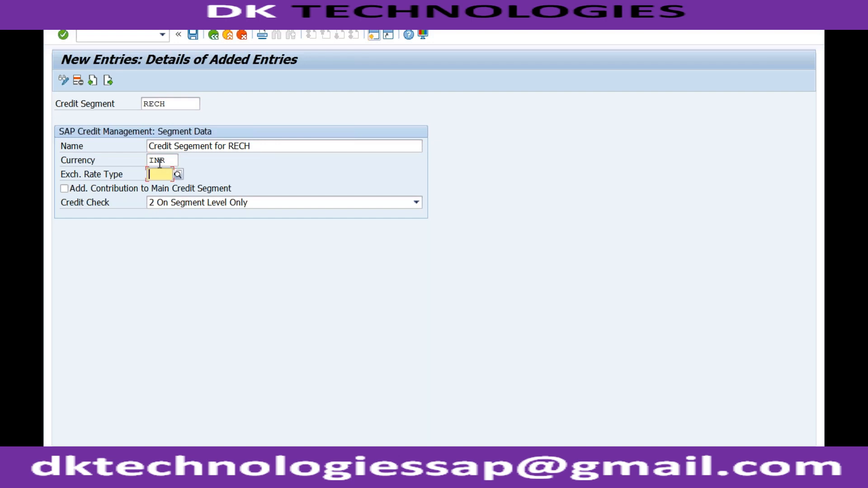
pyautogui.write('M')
pyautogui.click(131, 165)
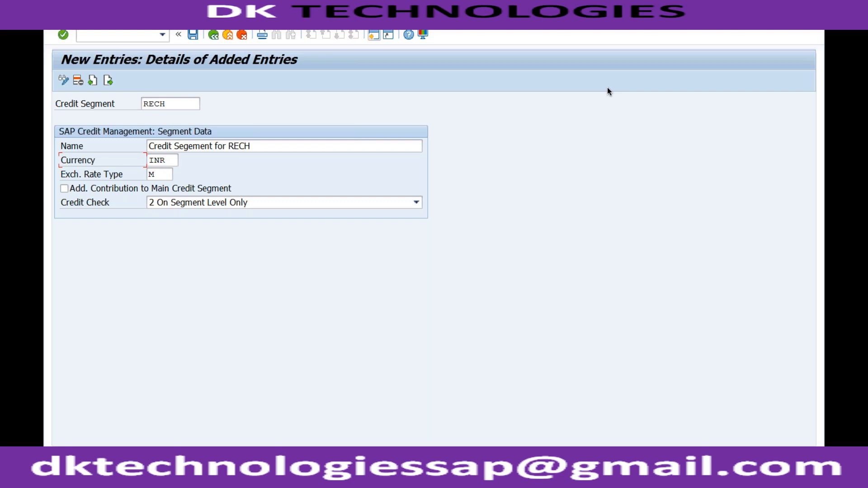
pyautogui.click(161, 174)
# Step: Open the currency exchange rates table in a new session with transaction ob08
pyautogui.click(374, 36)
pyautogui.write('ob08')
pyautogui.press('Return')
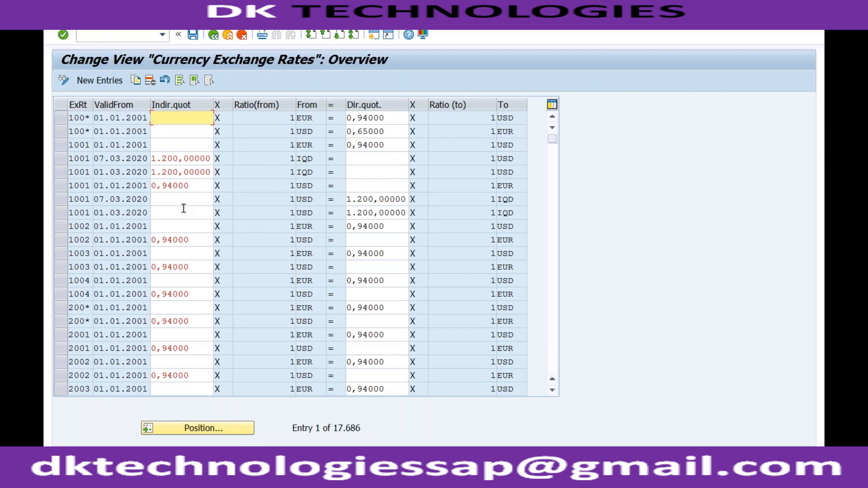
pyautogui.click(139, 117)
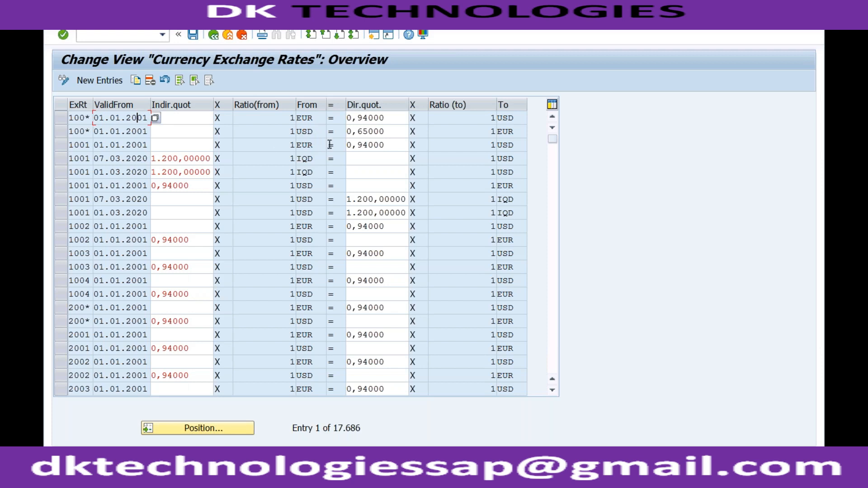
# Step: Position the exchange rate list at rate type M, from currency USD to currency INR, leaving the valid-from date blank
pyautogui.click(202, 425)
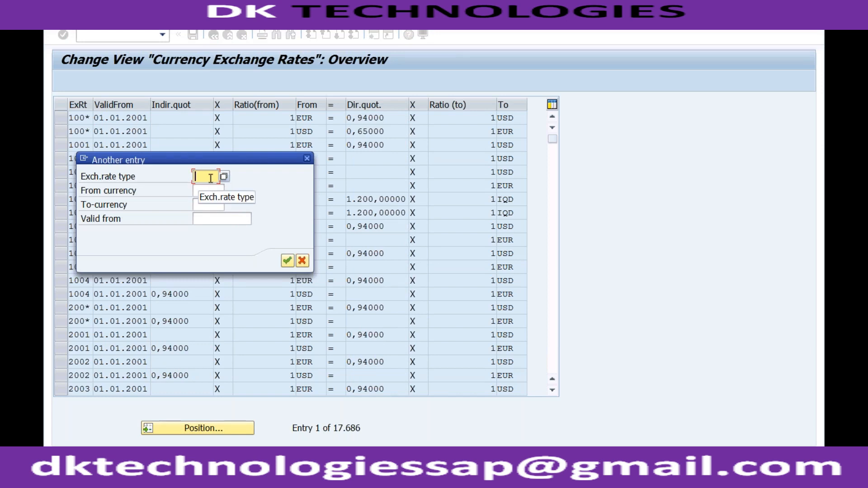
pyautogui.write('M')
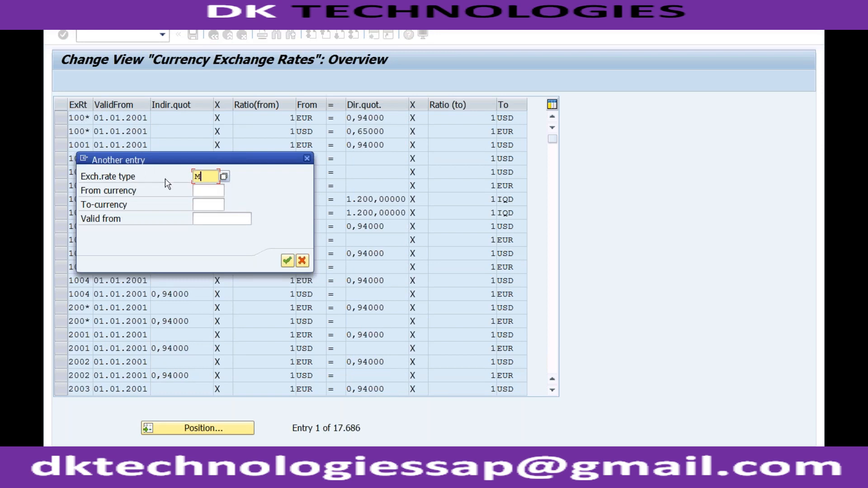
pyautogui.click(201, 189)
pyautogui.write('USD')
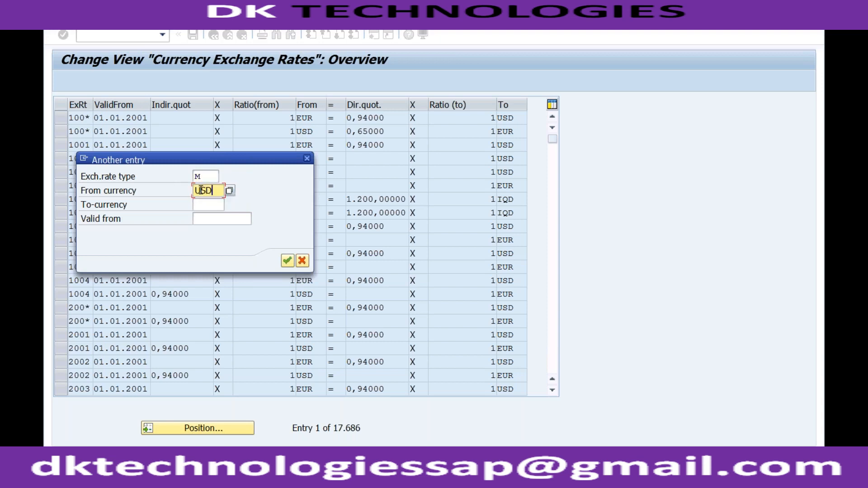
pyautogui.press('Tab')
pyautogui.write('INR')
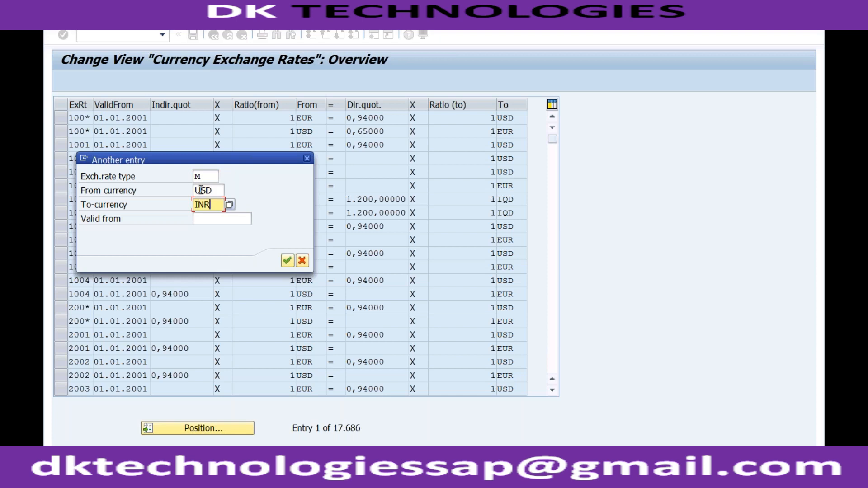
pyautogui.click(212, 218)
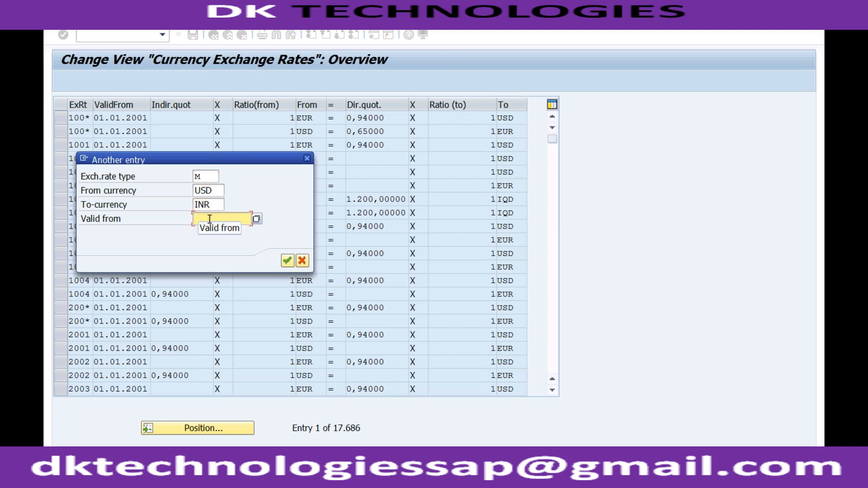
pyautogui.click(288, 262)
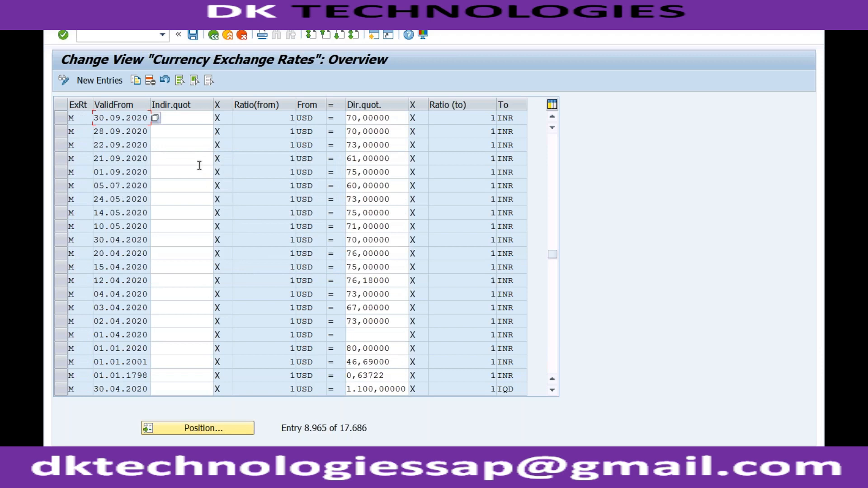
# Step: Examine the valid-from dates, from currency and direct quotations of the type M rates for USD to INR
pyautogui.click(111, 117)
pyautogui.click(128, 117)
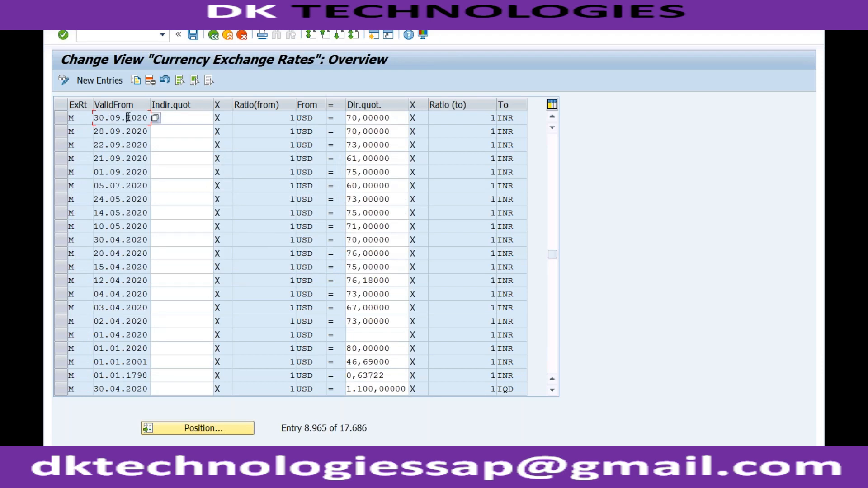
pyautogui.doubleClick(395, 118)
pyautogui.click(317, 118)
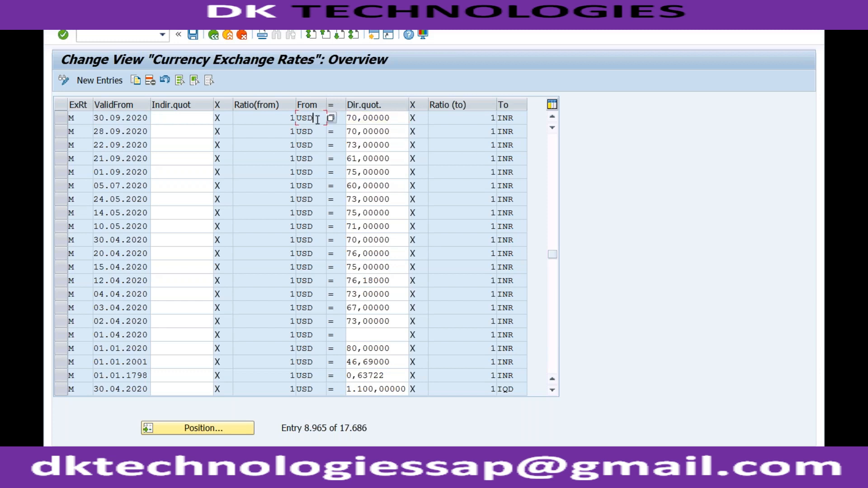
pyautogui.click(400, 118)
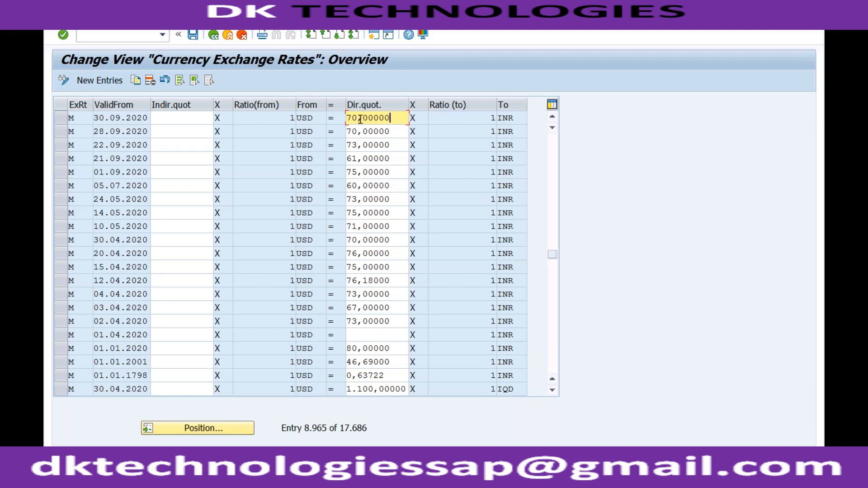
pyautogui.click(109, 145)
pyautogui.click(109, 131)
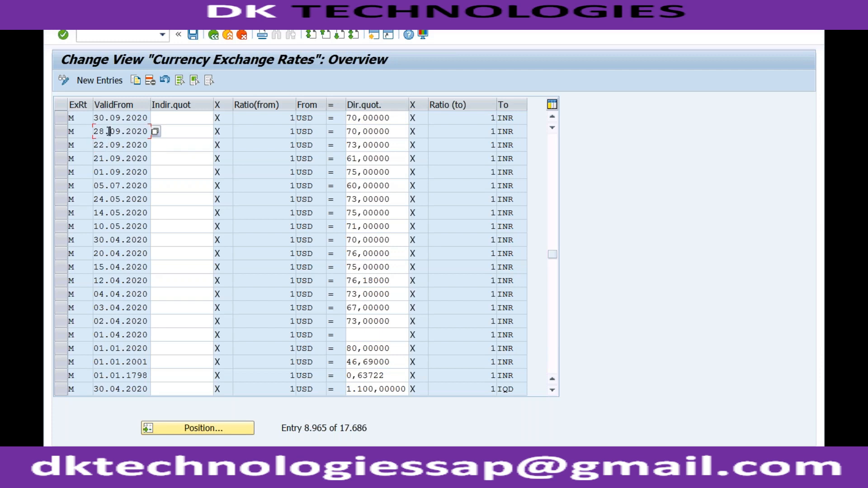
pyautogui.click(111, 117)
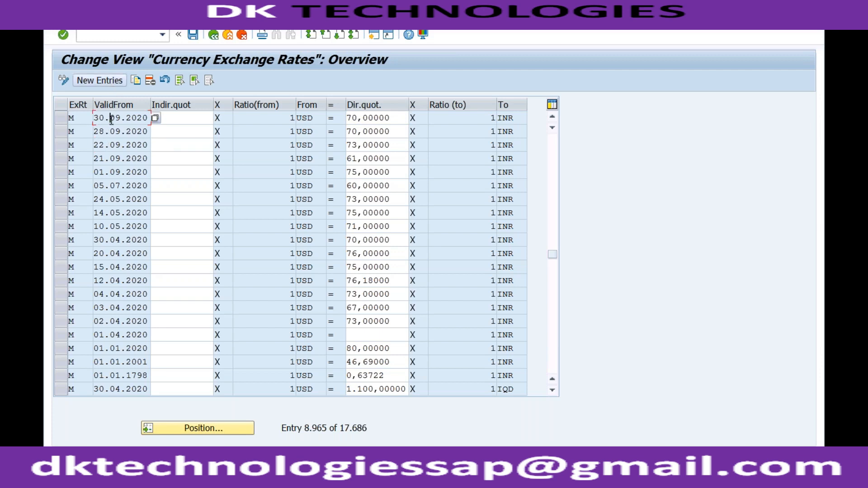
pyautogui.click(194, 119)
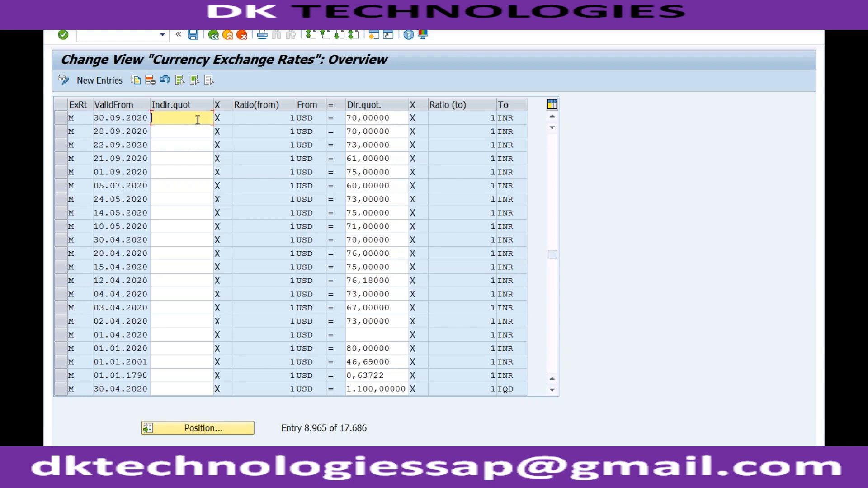
pyautogui.click(391, 119)
pyautogui.moveTo(392, 118); pyautogui.dragTo(346, 115)
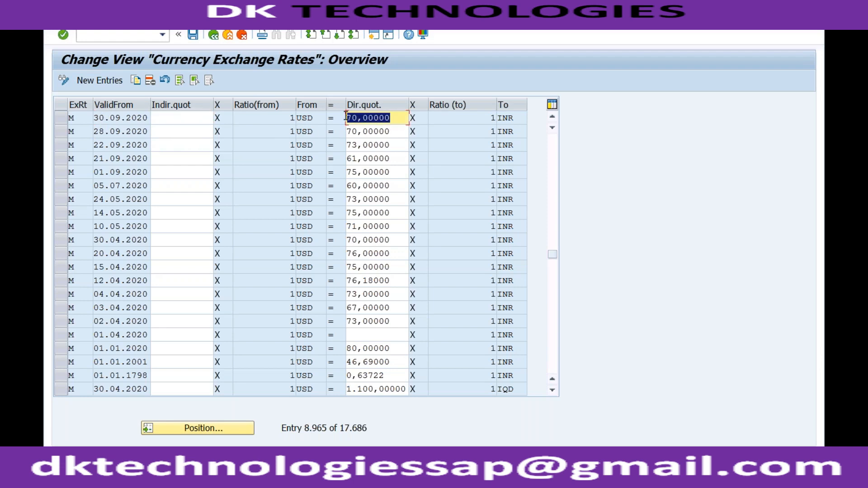
pyautogui.click(315, 118)
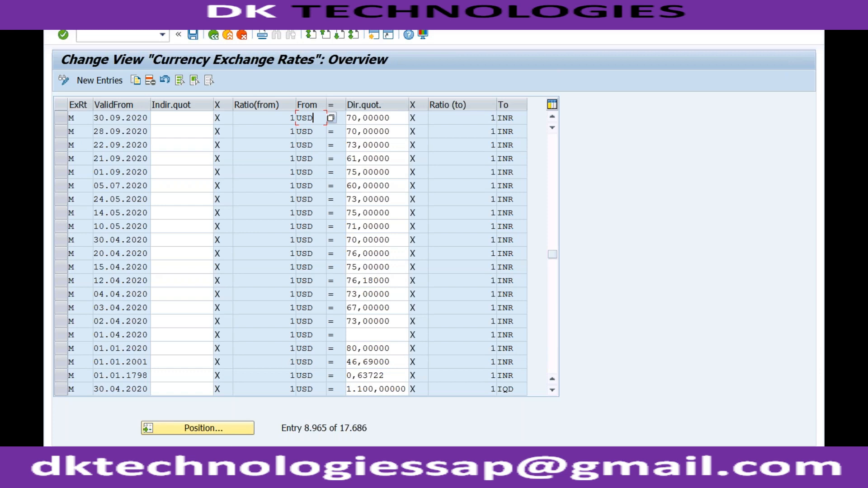
# Step: Return to the new entry session, save credit segment RECH with the proposed customizing request, and go back to the IMG structure
pyautogui.click(201, 478)
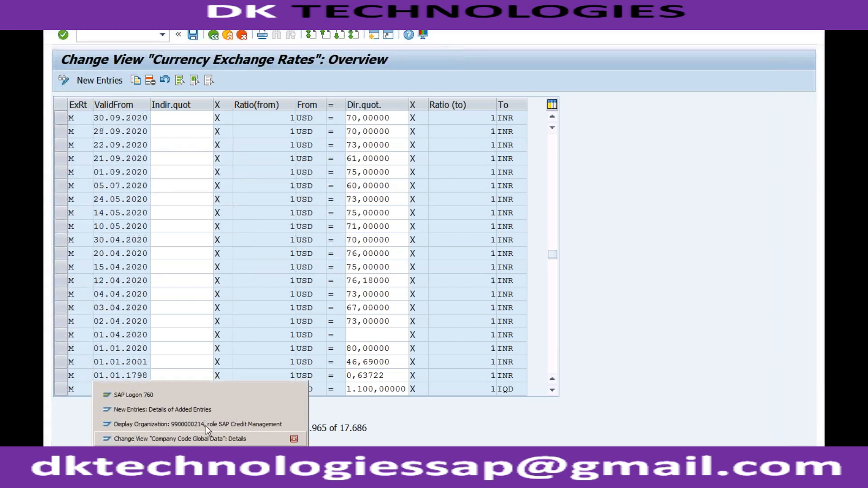
pyautogui.click(205, 413)
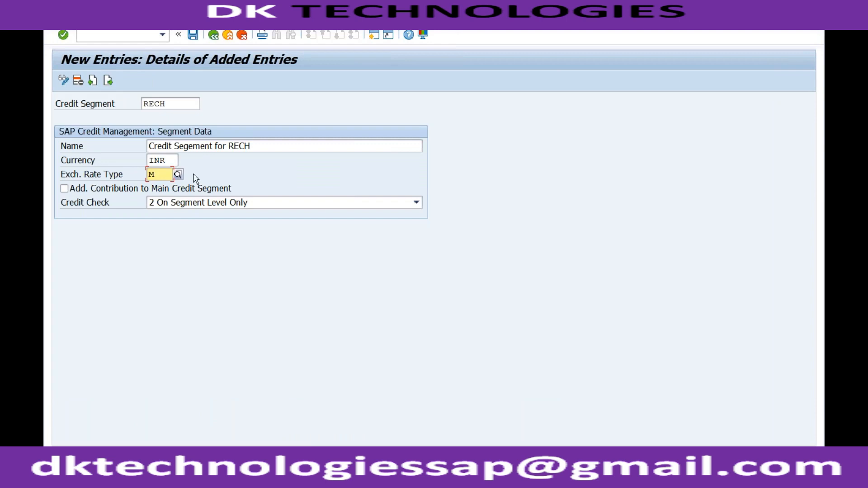
pyautogui.click(193, 35)
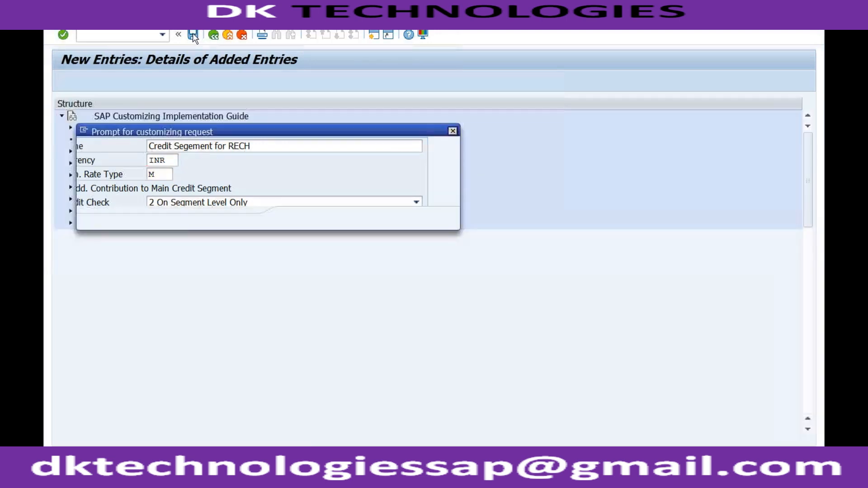
pyautogui.press('Return')
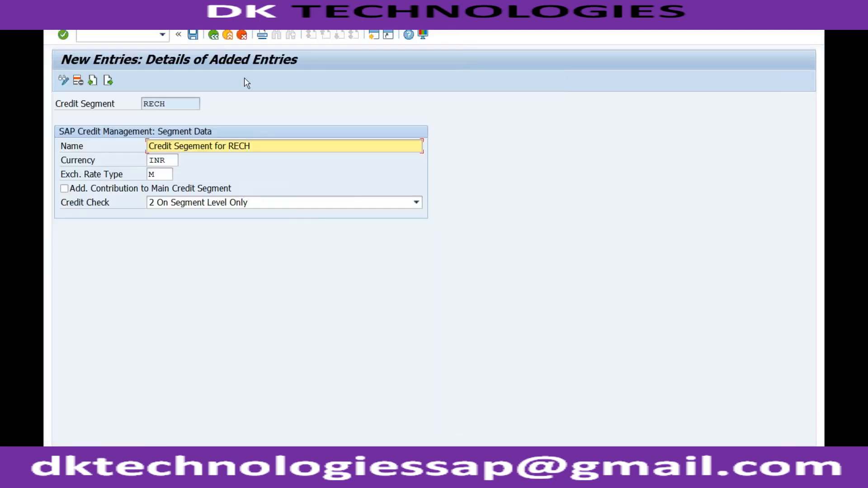
pyautogui.click(216, 37)
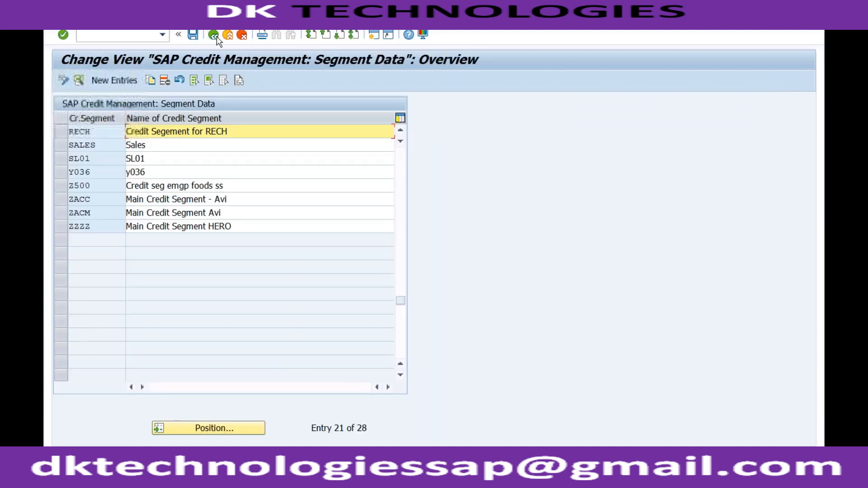
pyautogui.click(216, 38)
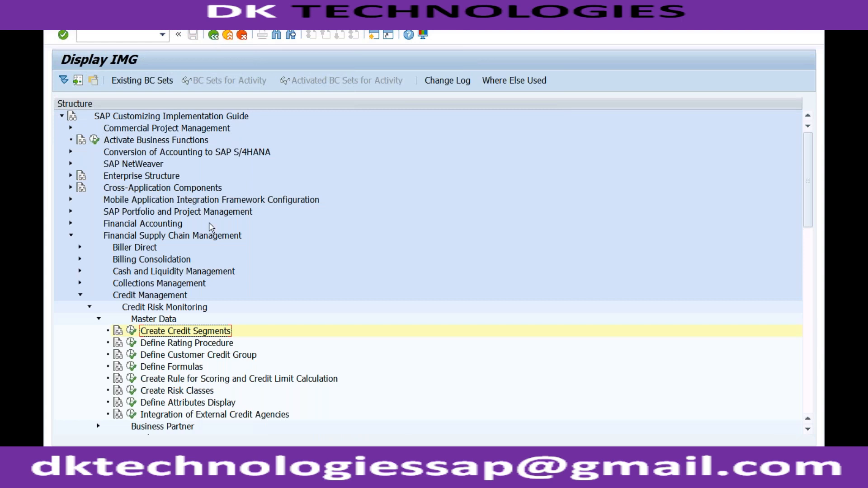
# Step: Review the credit risk master data activities from Define Rating Procedure onward and open Create Risk Classes
pyautogui.click(200, 343)
pyautogui.click(198, 356)
pyautogui.click(190, 381)
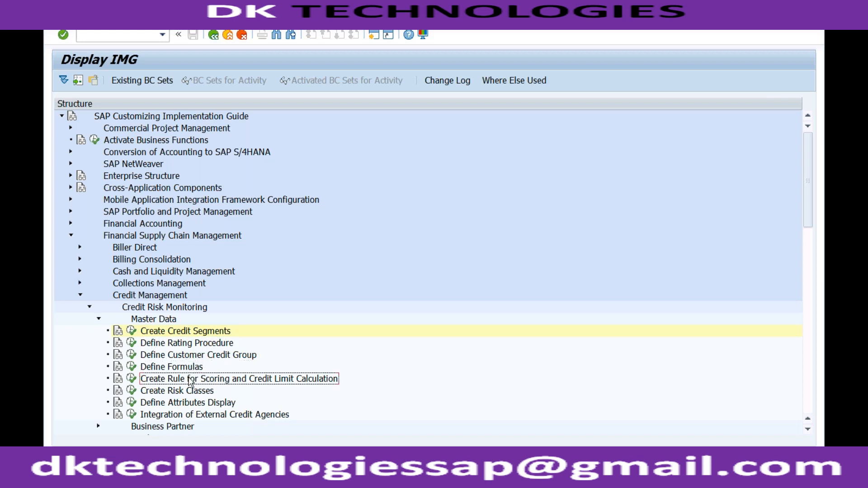
pyautogui.click(173, 391)
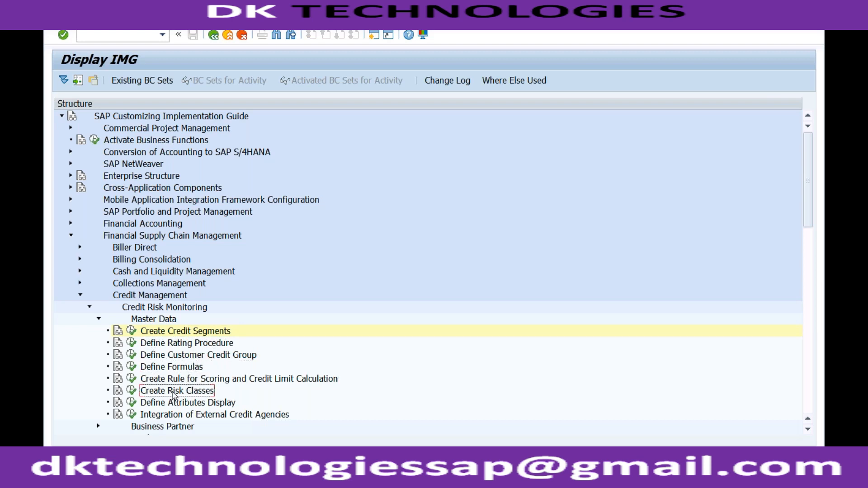
pyautogui.click(184, 346)
pyautogui.click(185, 355)
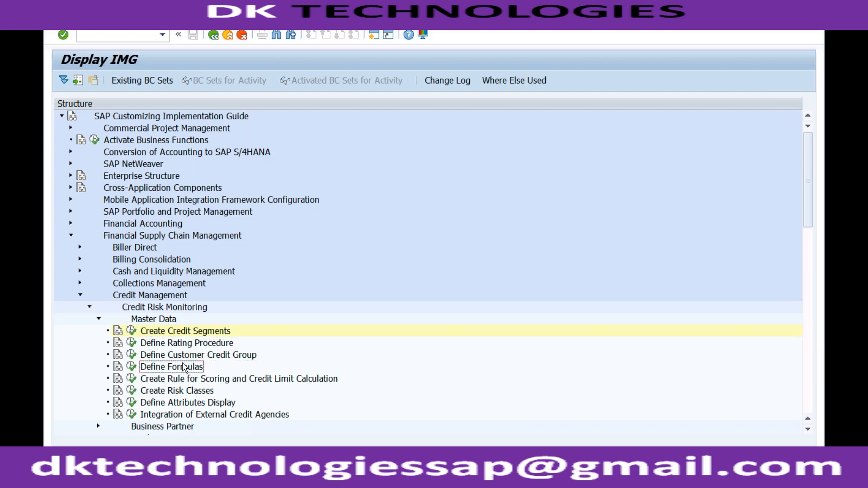
pyautogui.click(185, 382)
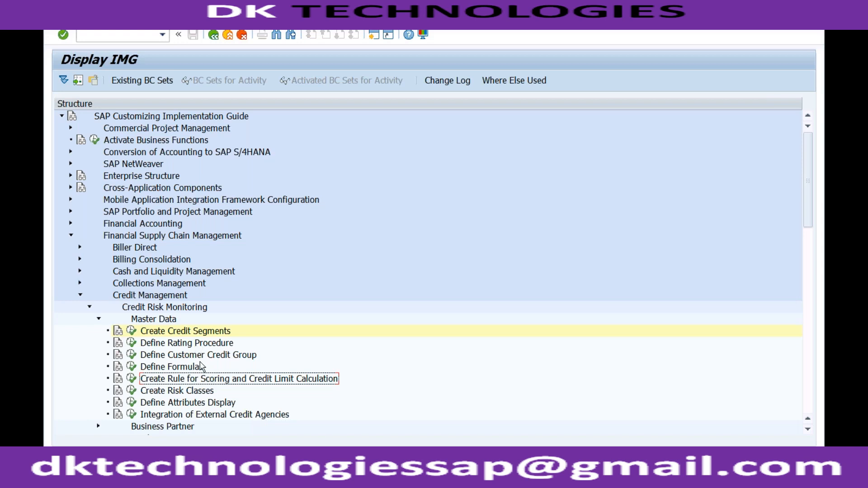
pyautogui.click(131, 391)
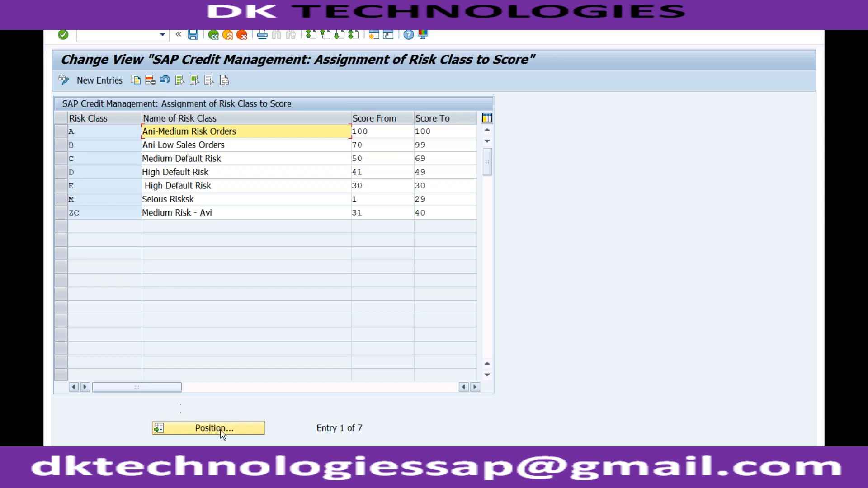
# Step: Switch to the Word document with the credit segment diagram and place the text cursor in the blank area below the company code boxes
pyautogui.click(290, 476)
pyautogui.press('Home')
pyautogui.click(271, 407)
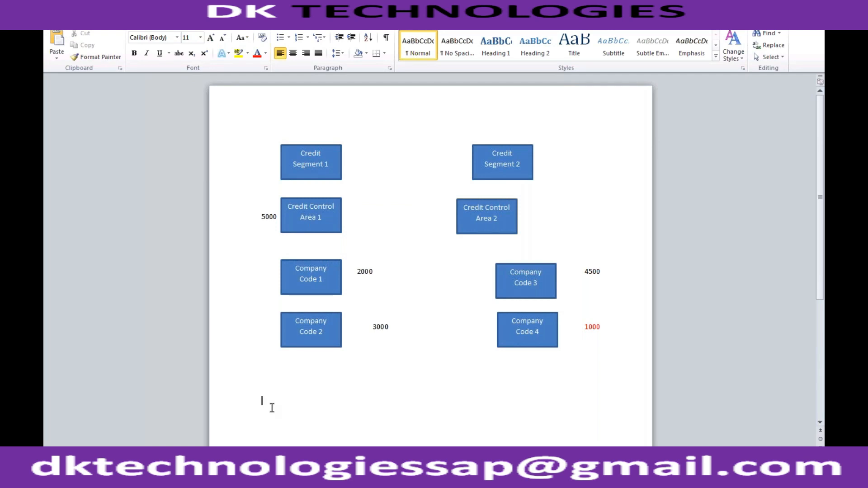